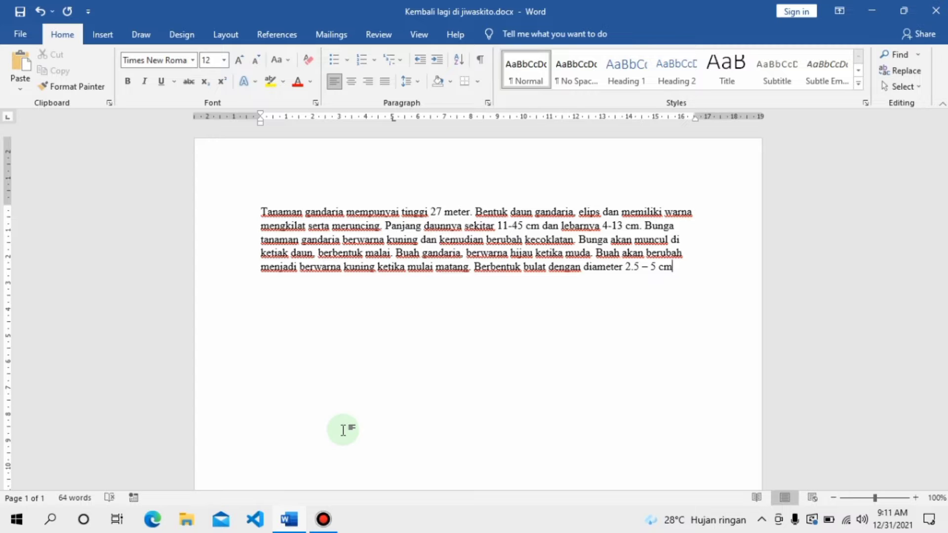
Step: Make the entire gandaria paragraph bold
key(ctrl+a)
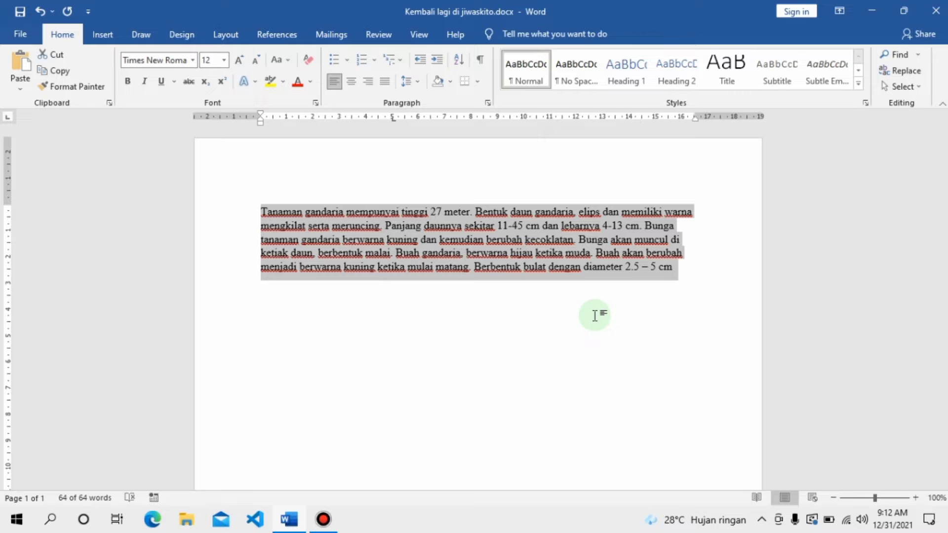
key(ctrl+b)
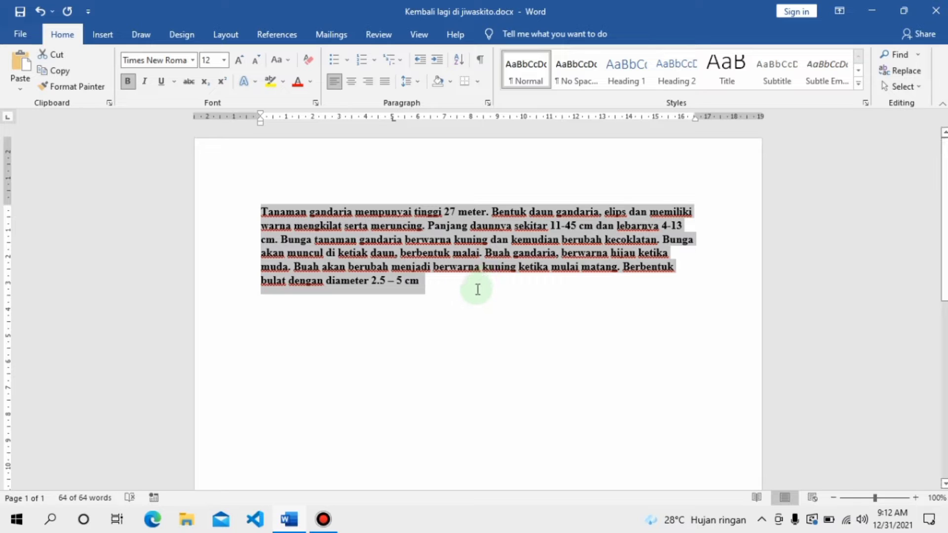
click(456, 295)
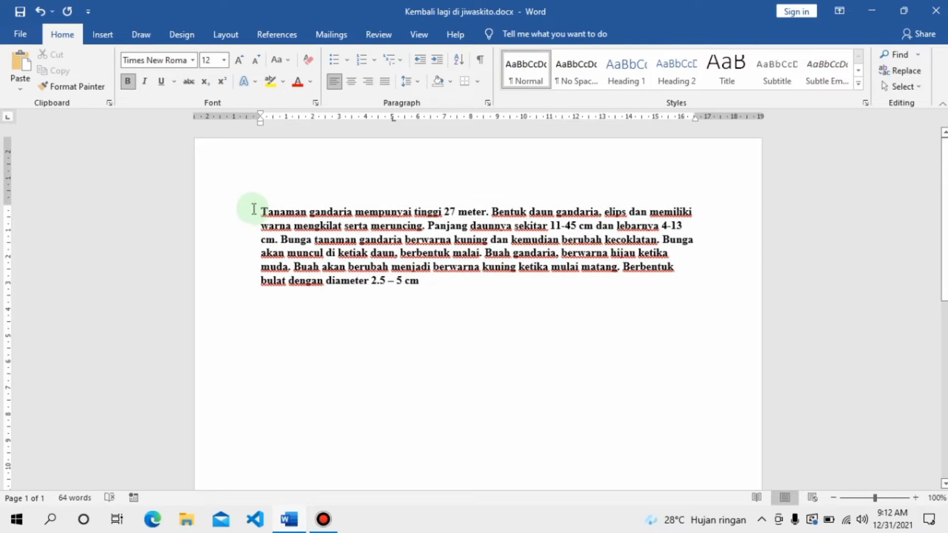
Step: Paste a copy of the first two sentences, up to "meruncing", below the paragraph and delete that copy again
drag(260, 210, 425, 223)
key(ctrl+c)
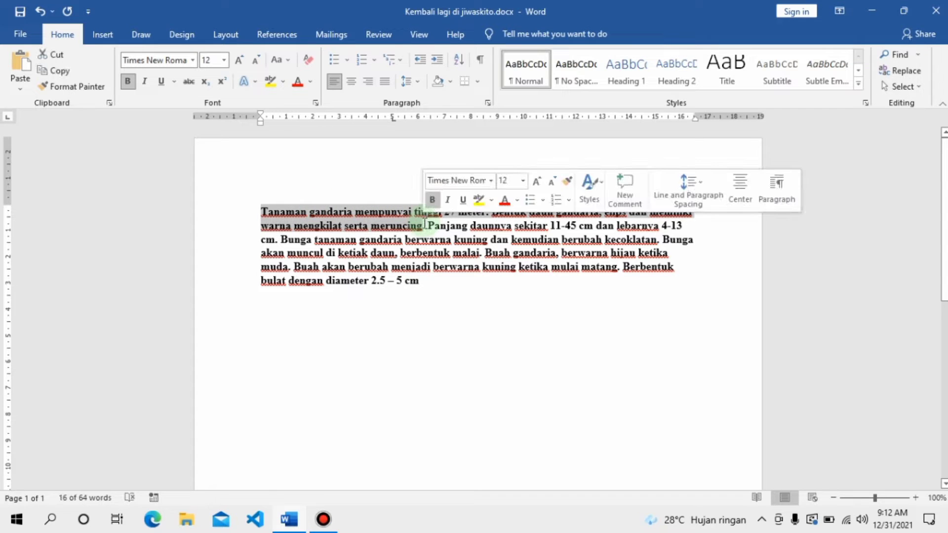
click(272, 317)
click(431, 281)
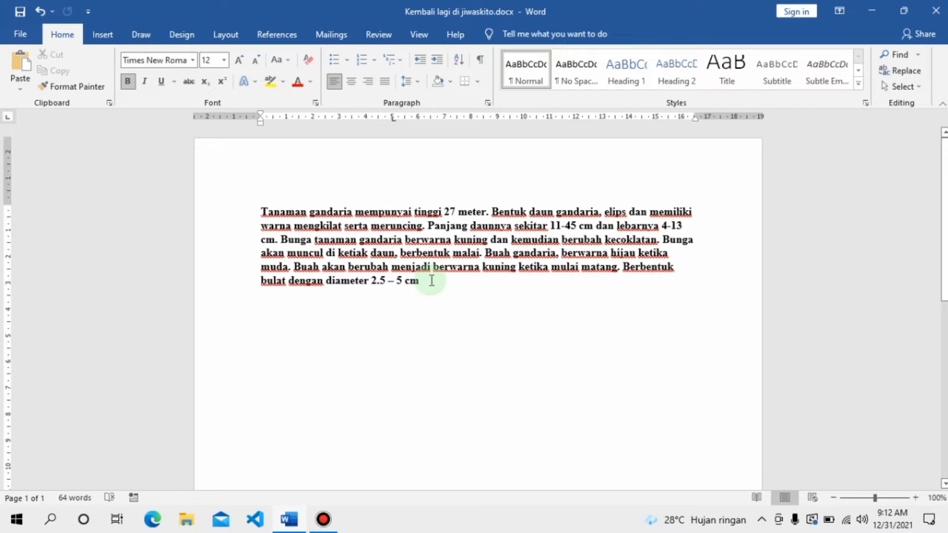
key(Return)
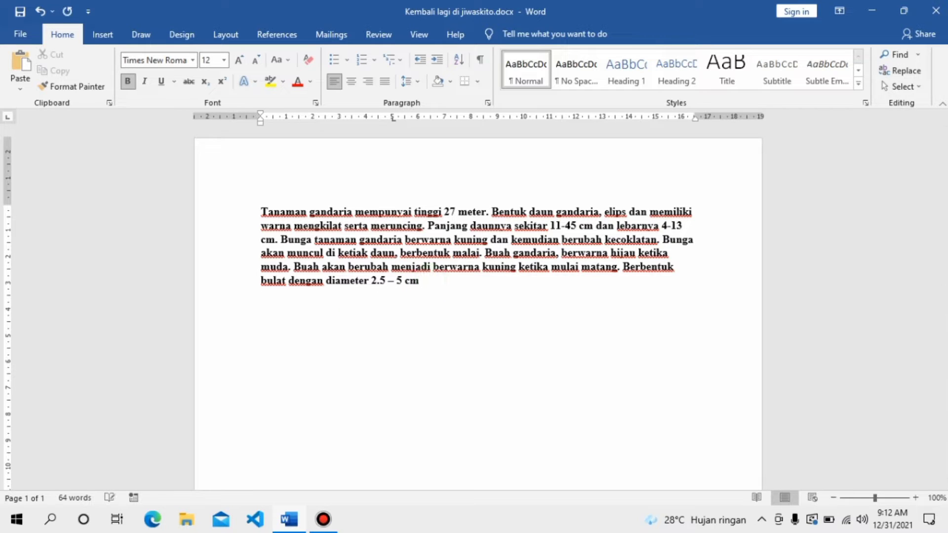
key(Return)
key(ctrl+v)
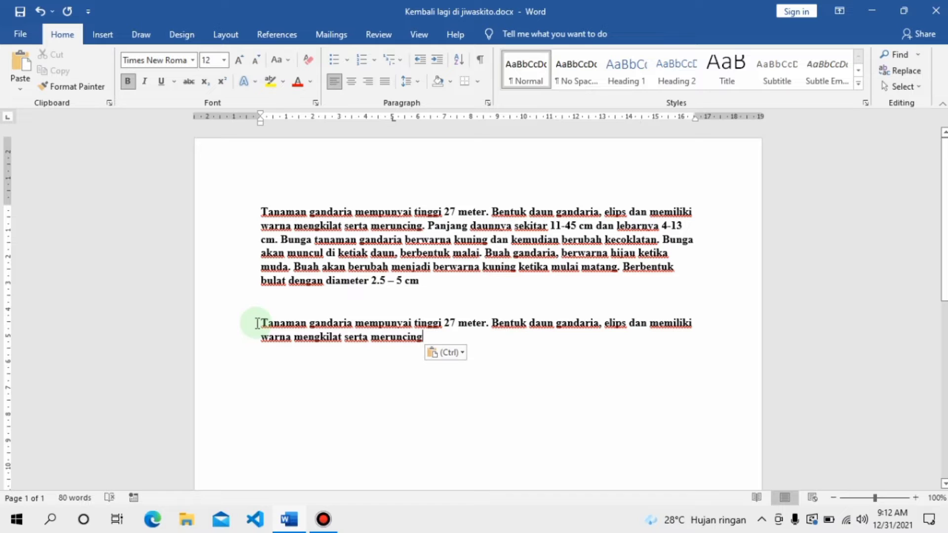
drag(257, 324, 381, 346)
key(Delete)
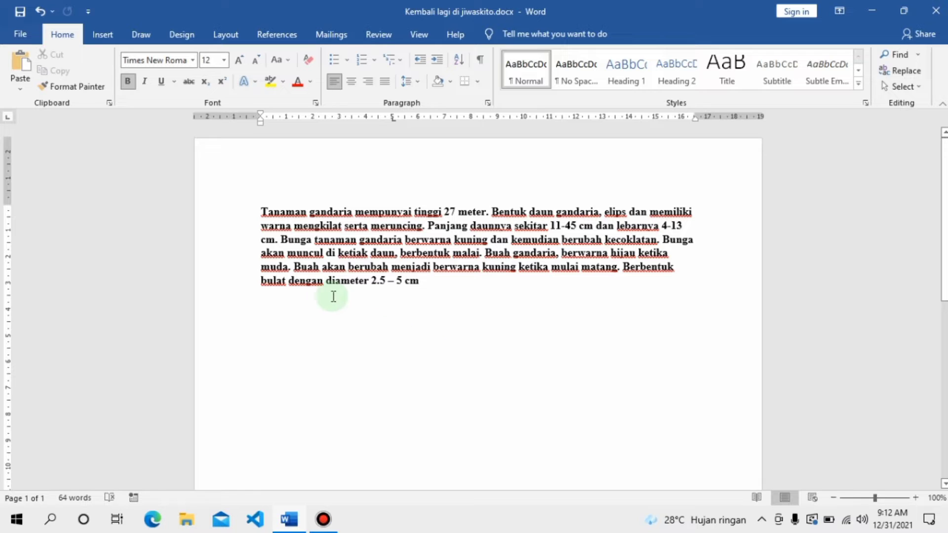
Step: Format the first two sentences, up to "meruncing", in Tw Cen MT Condensed Extra Bold at size 20
drag(259, 204, 417, 230)
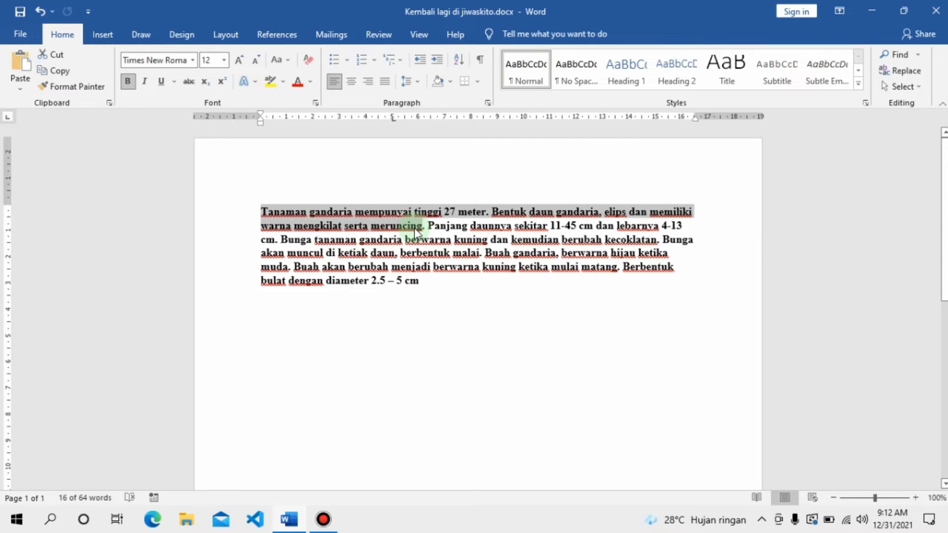
key(ctrl+d)
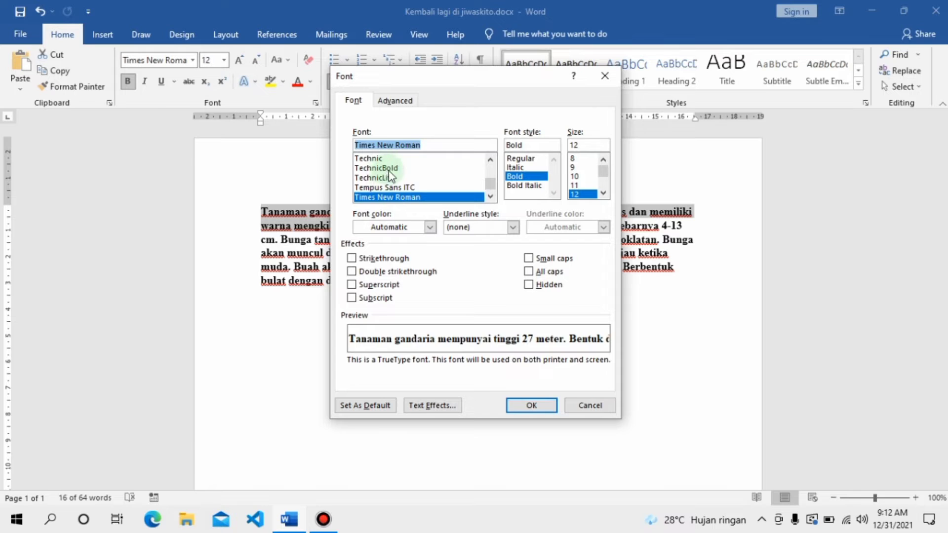
scroll(390, 175, down, 2)
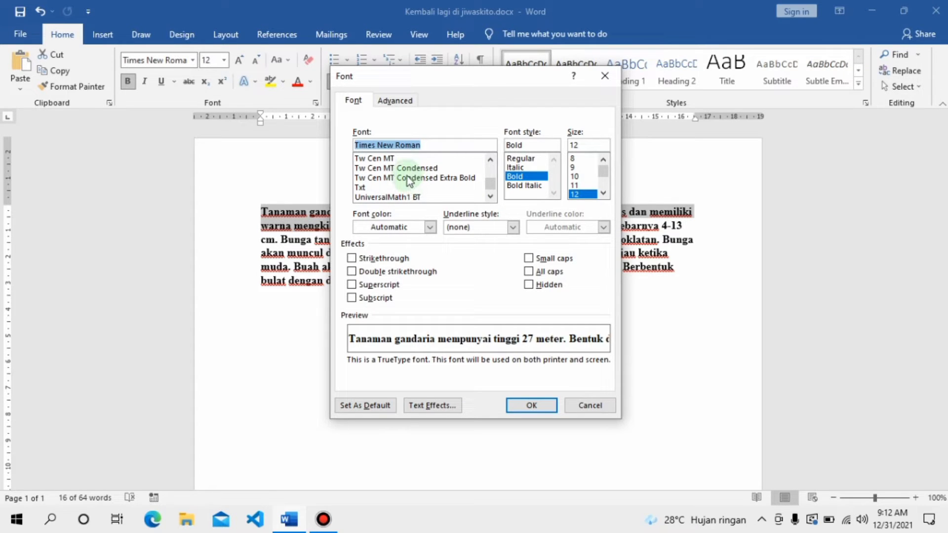
click(408, 178)
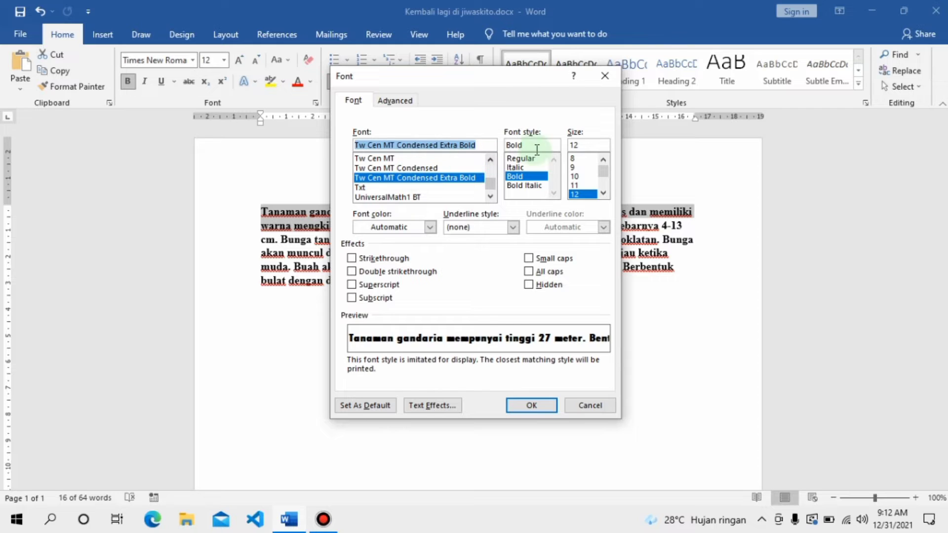
scroll(592, 178, down, 2)
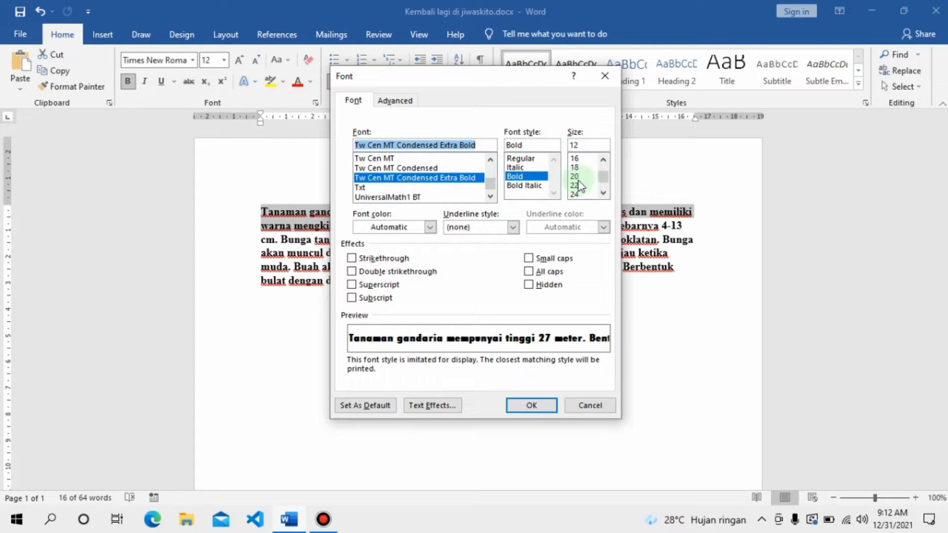
click(574, 177)
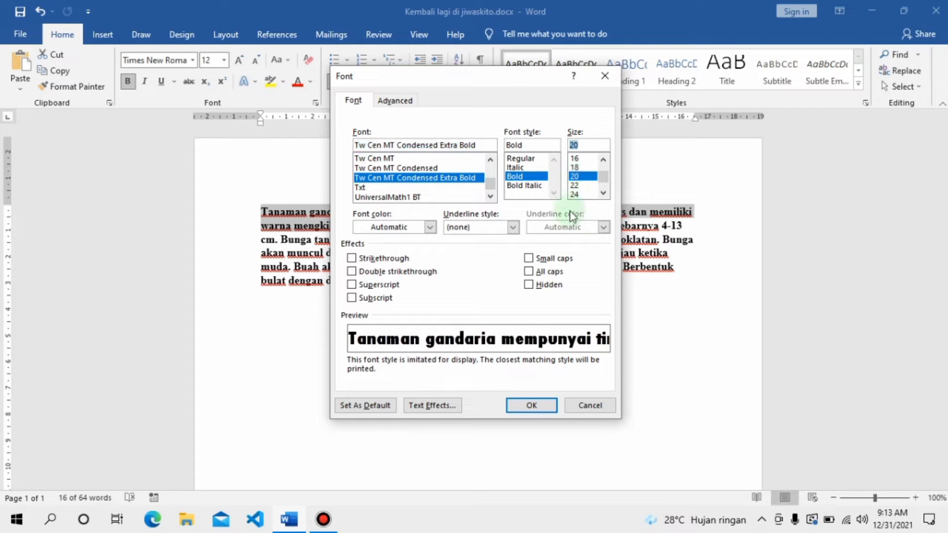
click(535, 402)
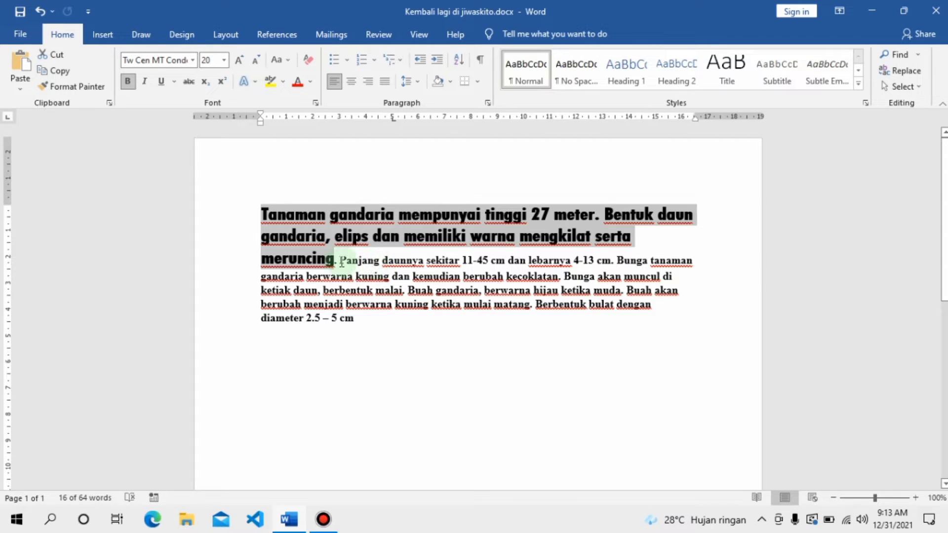
Step: Center all the text in the document
click(381, 334)
key(ctrl+a)
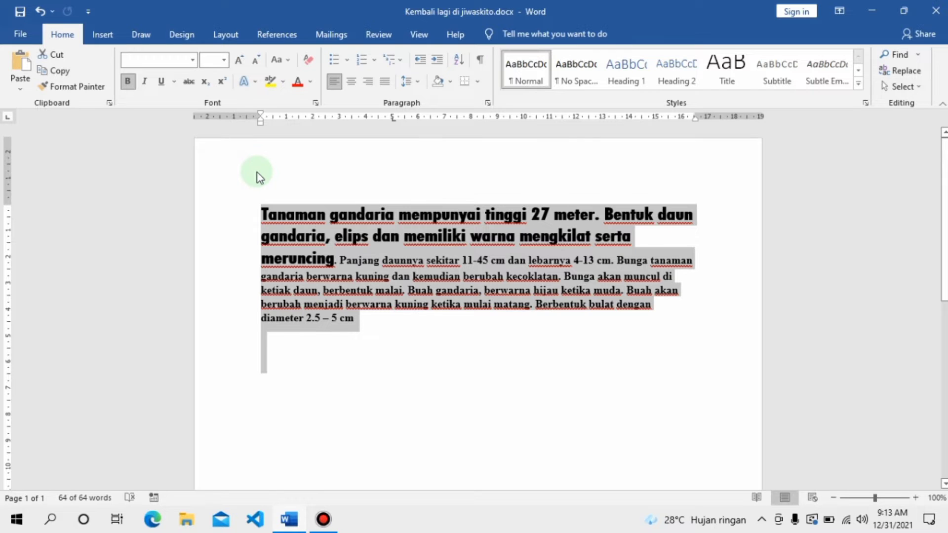
key(ctrl+e)
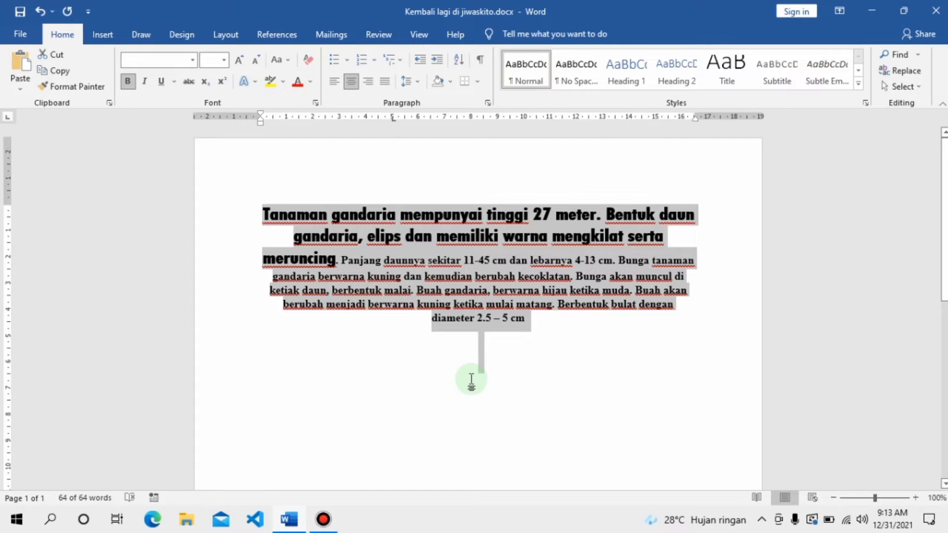
Step: Search the document for the word "panjang" and clear the search
key(ctrl+f)
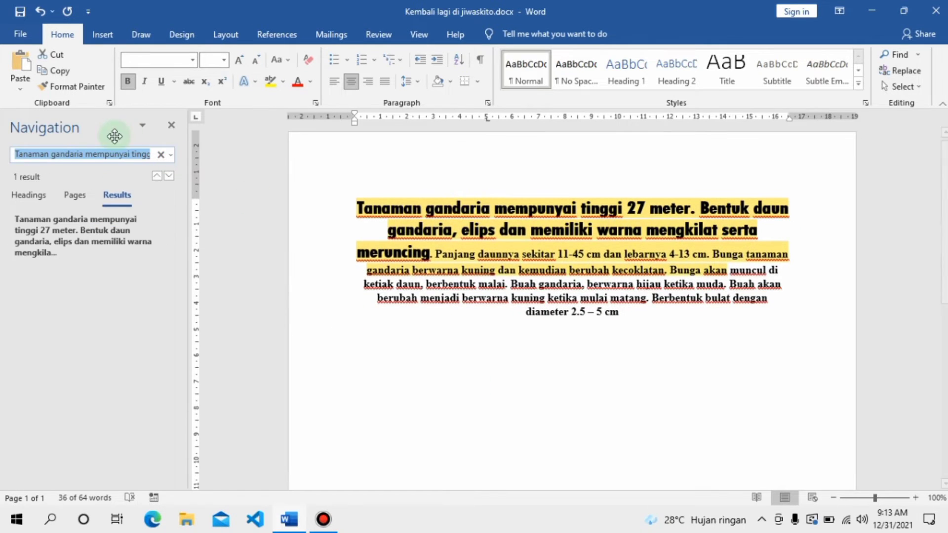
click(161, 155)
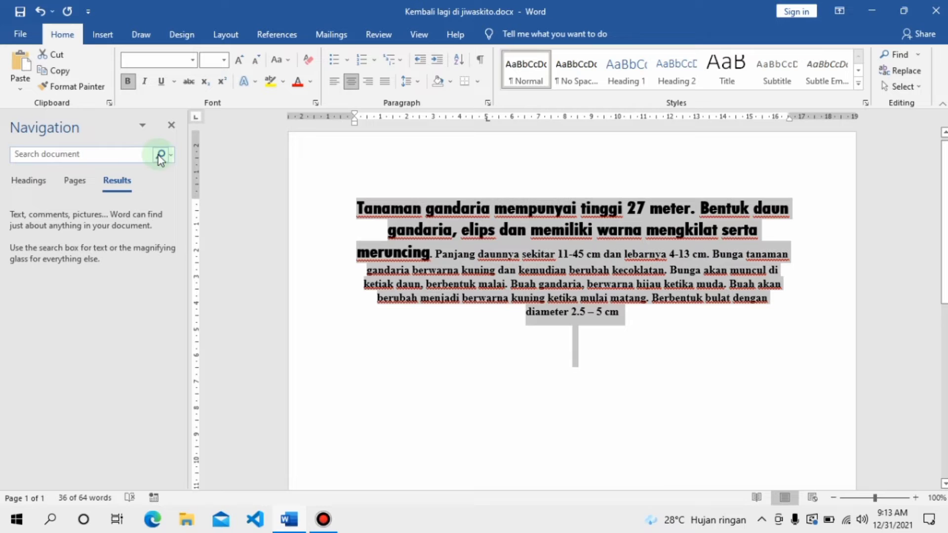
click(118, 154)
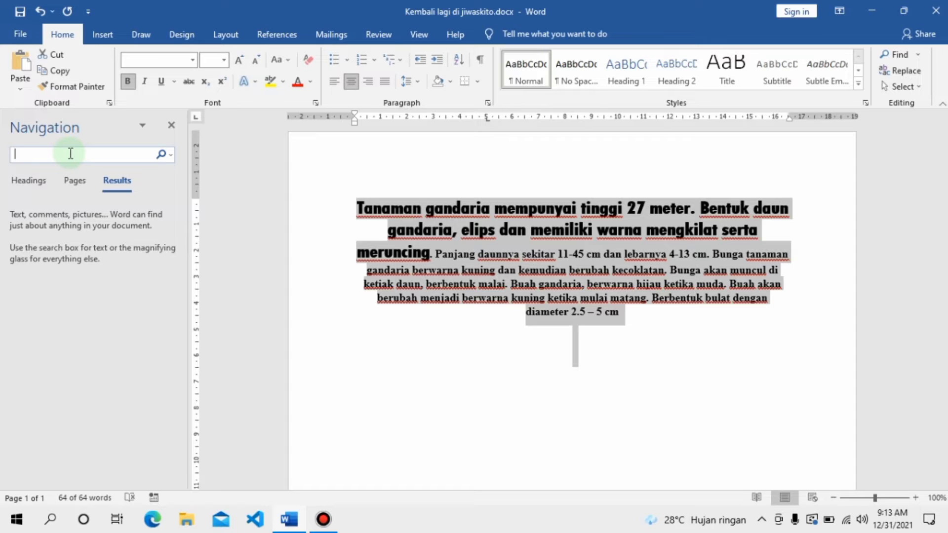
text(panjang)
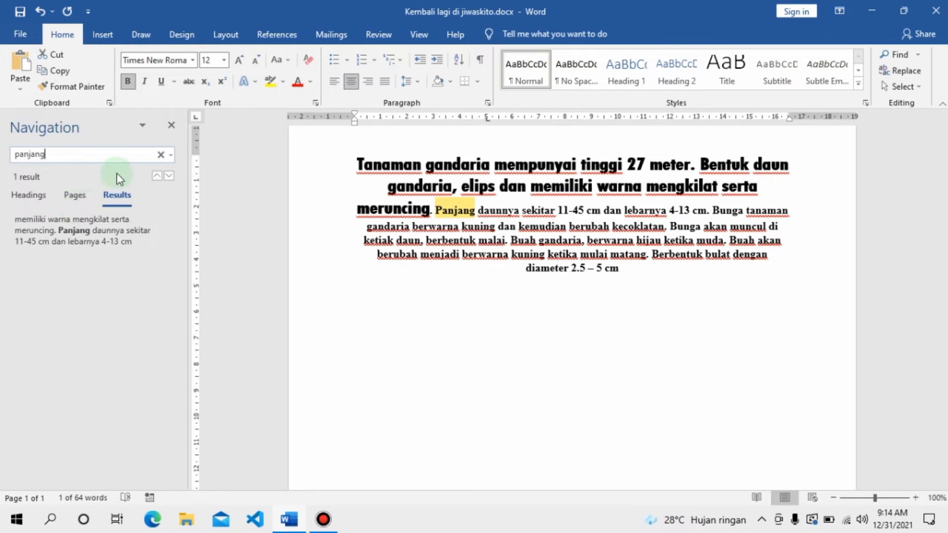
click(161, 154)
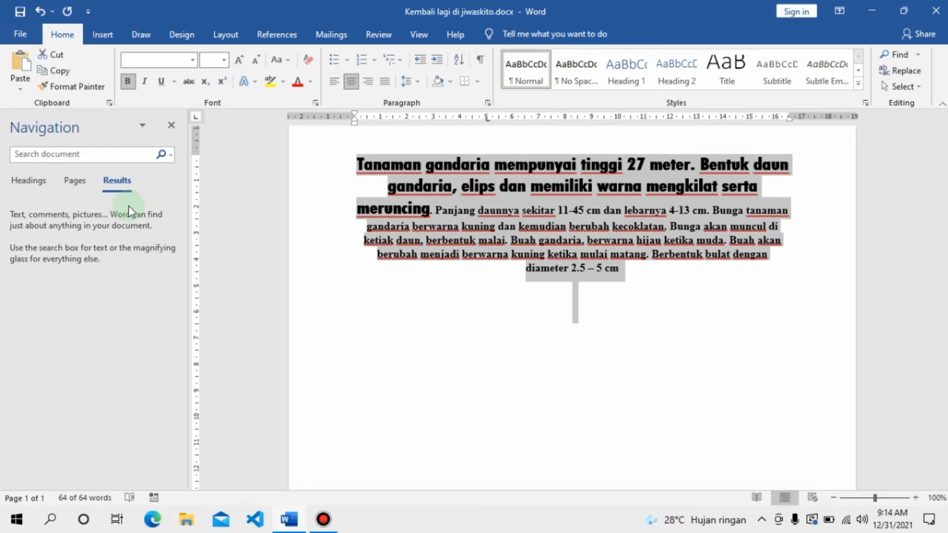
Step: Look through the available Go To targets without jumping anywhere, and dismiss the document search
key(ctrl+g)
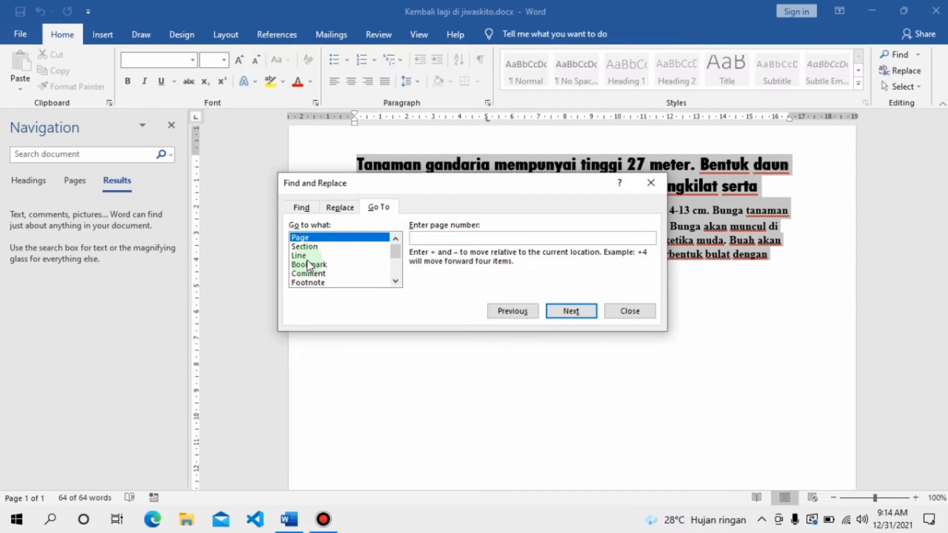
scroll(308, 269, down, 2)
scroll(316, 283, up, 2)
click(619, 312)
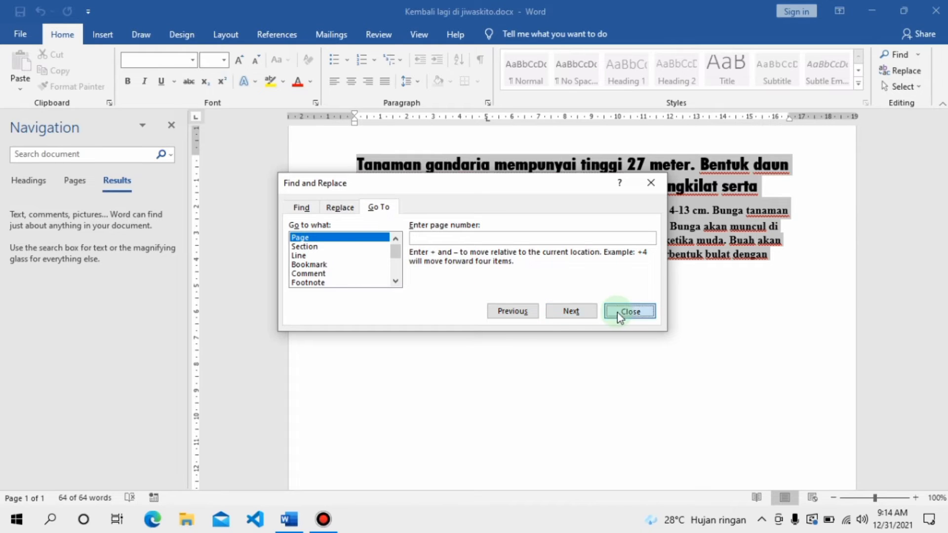
click(527, 337)
click(172, 125)
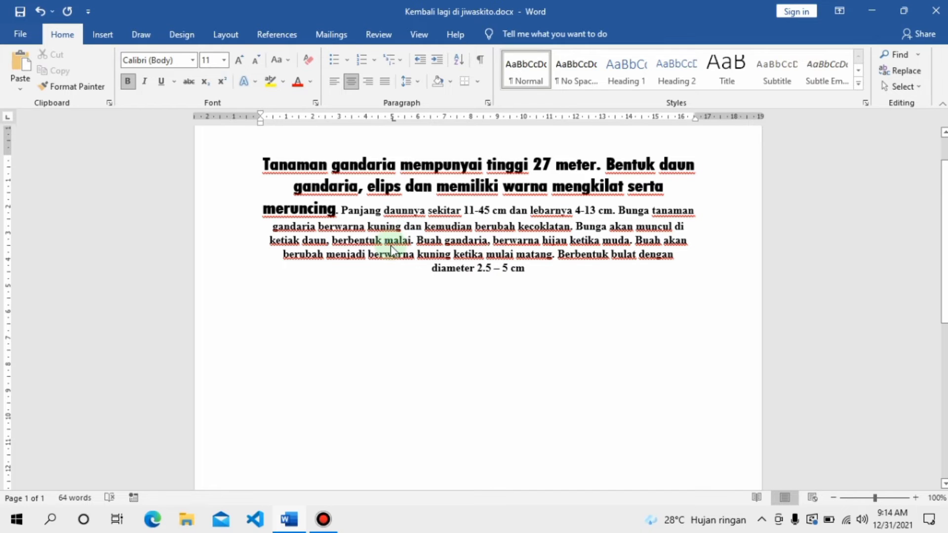
Step: Replace every occurrence of "panjang" with "pendek" in the document
key(ctrl+h)
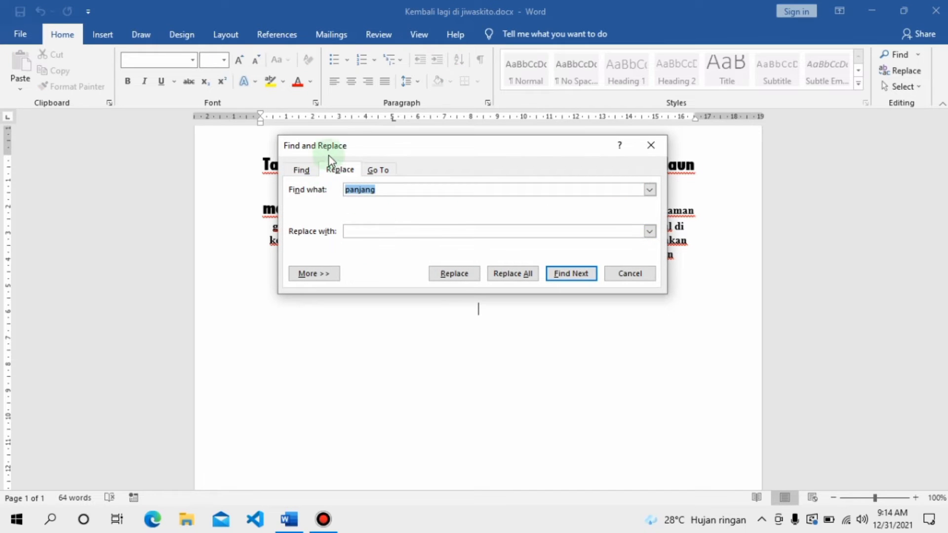
drag(390, 153, 121, 127)
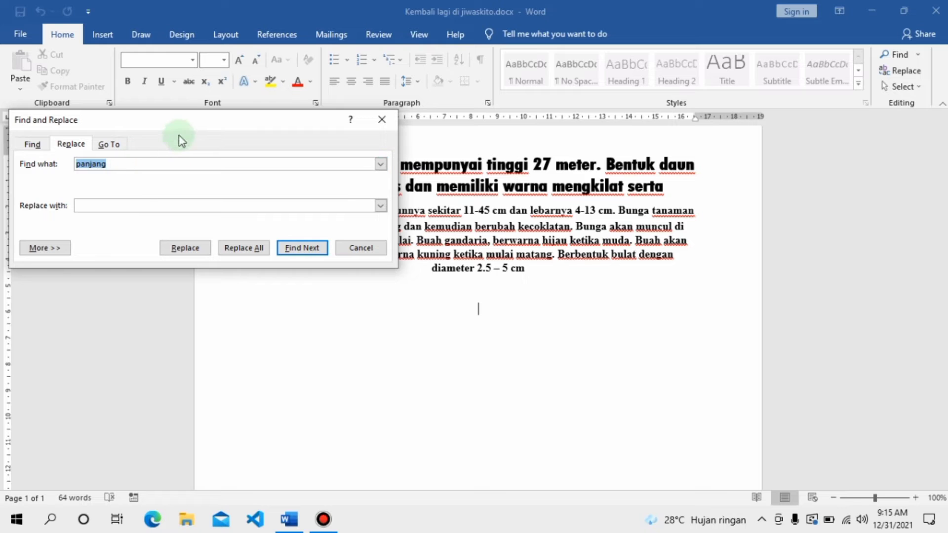
drag(163, 121, 221, 303)
click(147, 387)
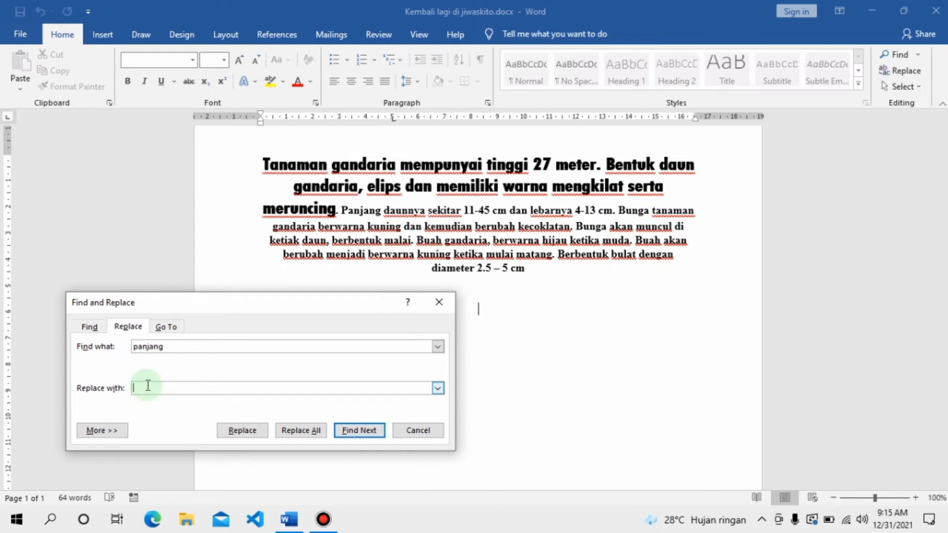
text(pendek)
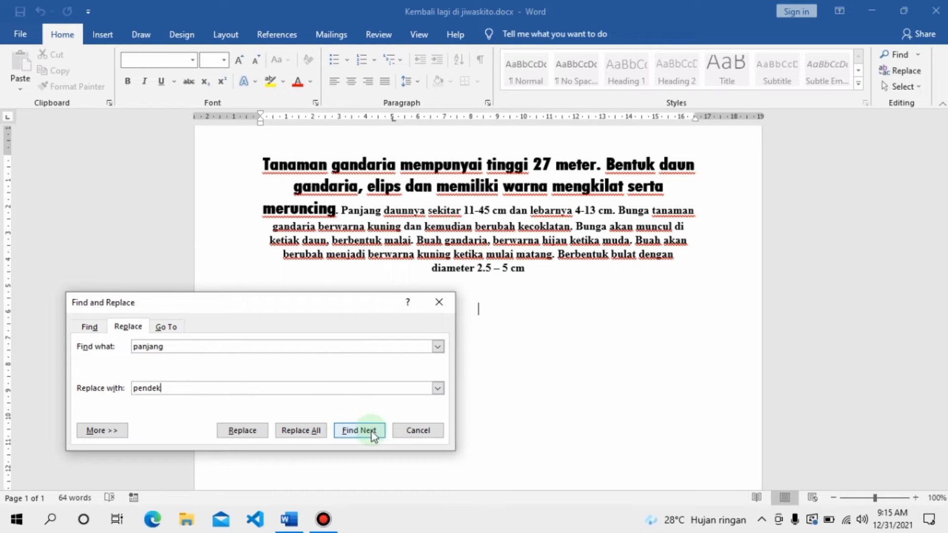
click(319, 430)
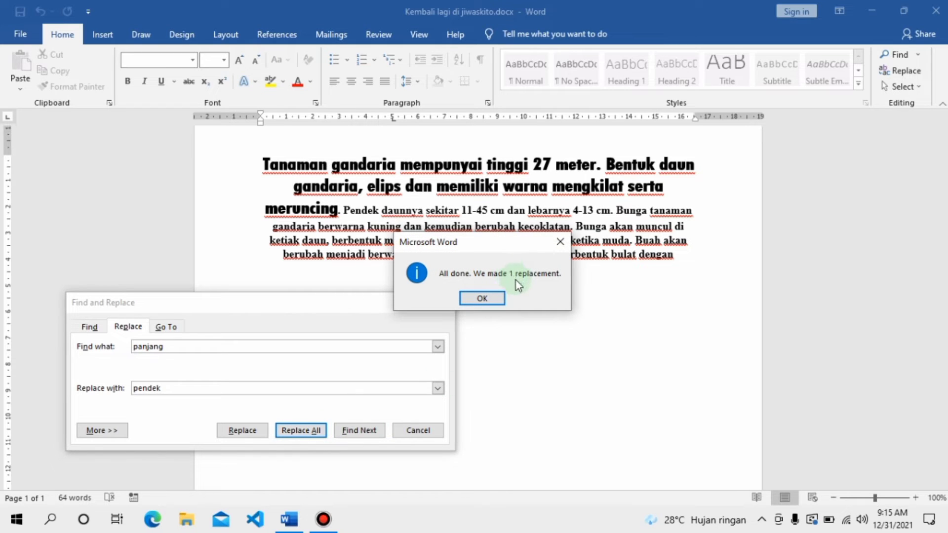
click(494, 296)
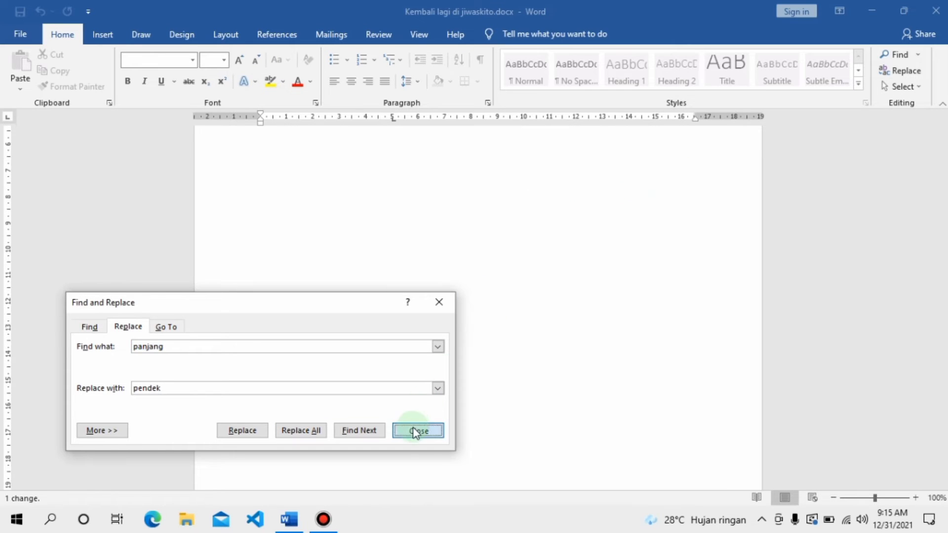
click(417, 428)
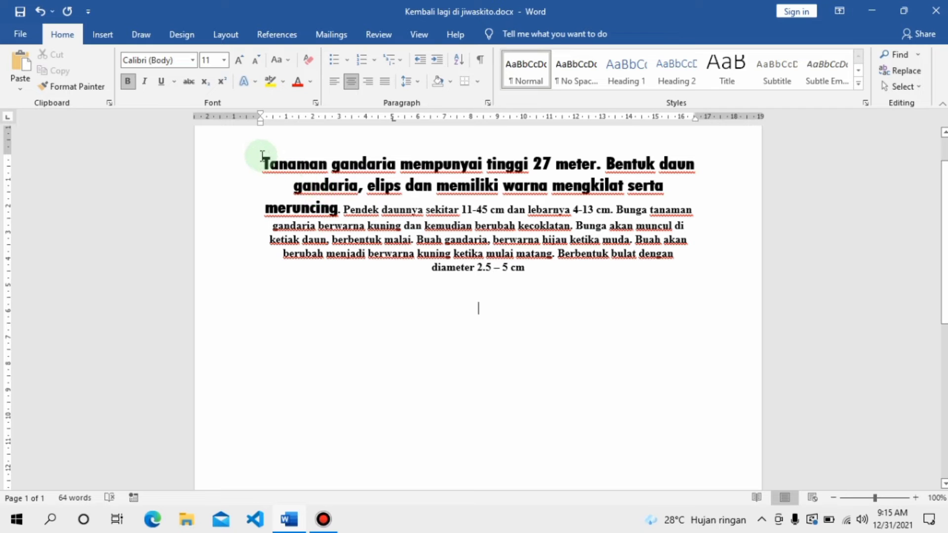
Step: Italicize the first two sentences of the paragraph, up to "meruncing"
drag(262, 157, 316, 207)
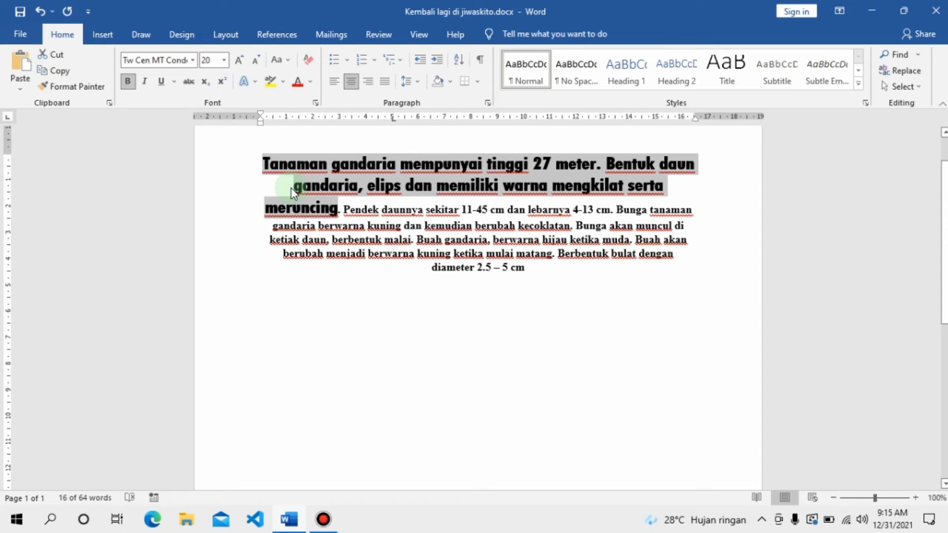
key(ctrl+i)
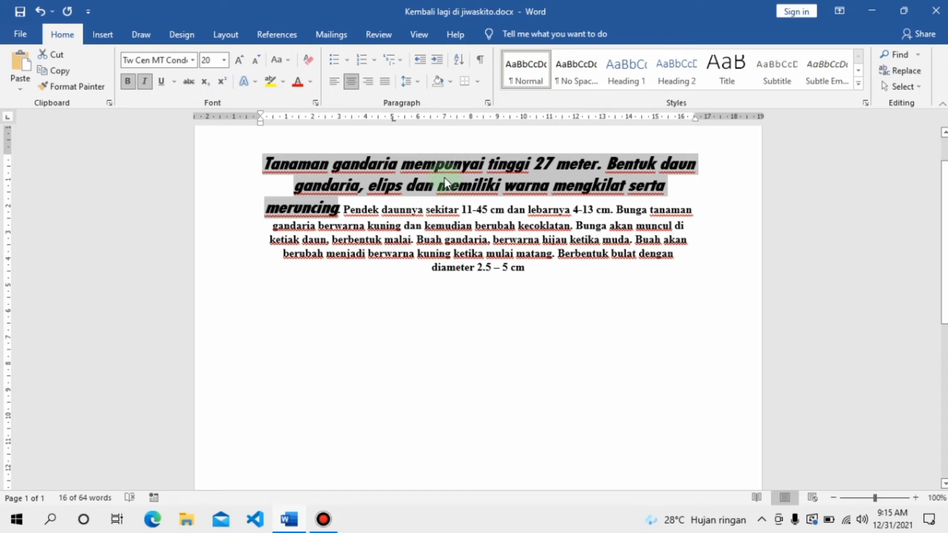
click(486, 268)
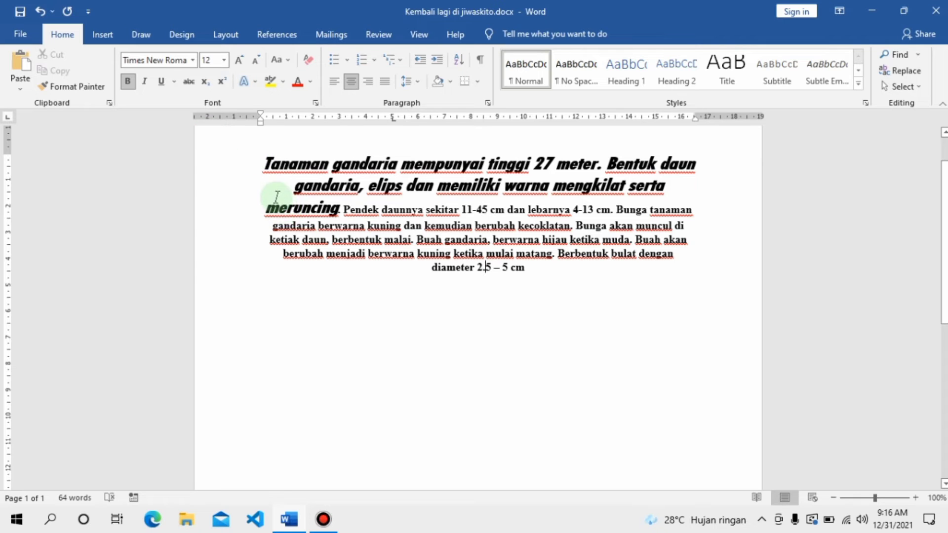
Step: Justify the whole paragraph together with the empty lines below it
drag(262, 163, 678, 334)
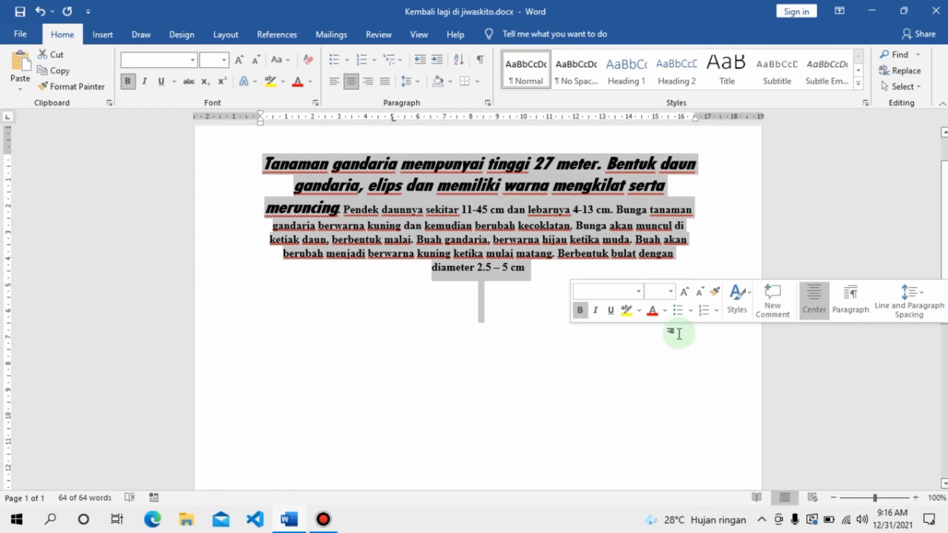
key(ctrl+j)
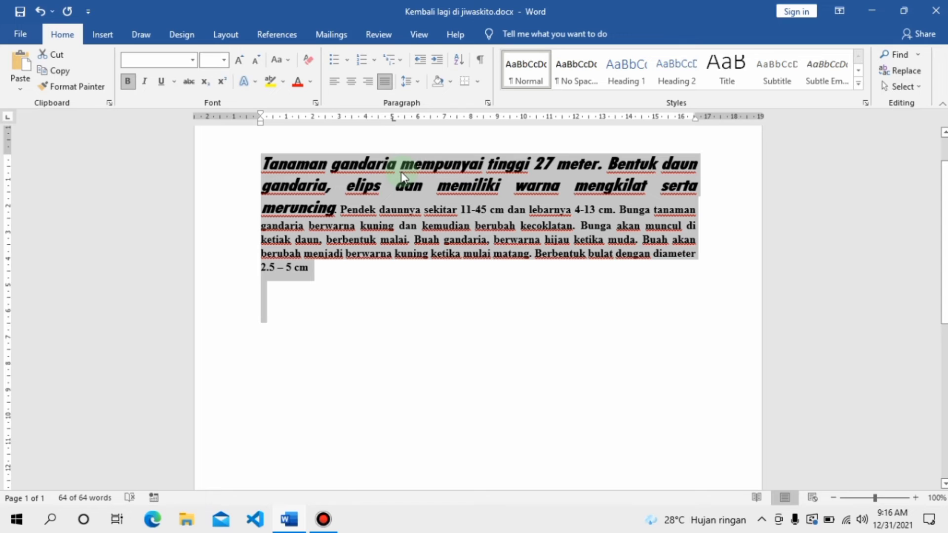
click(280, 163)
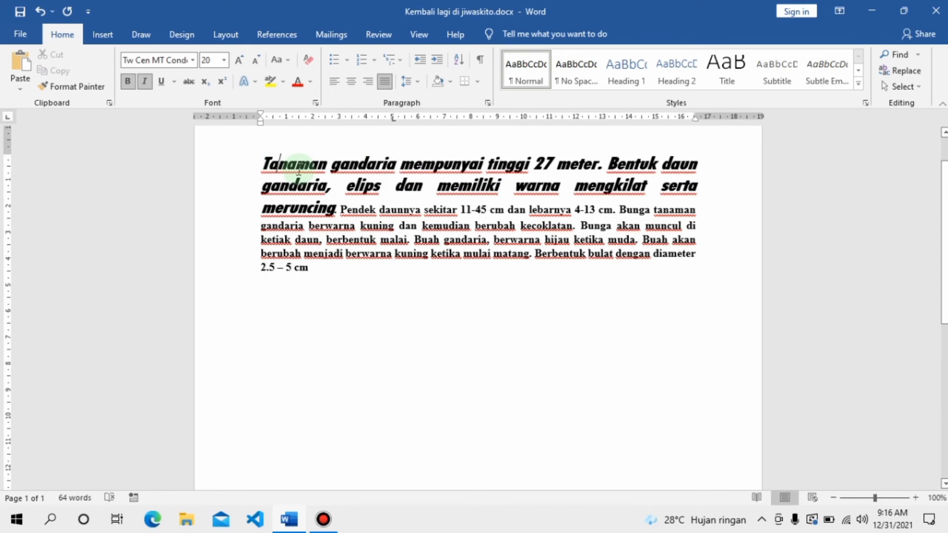
drag(261, 164, 327, 163)
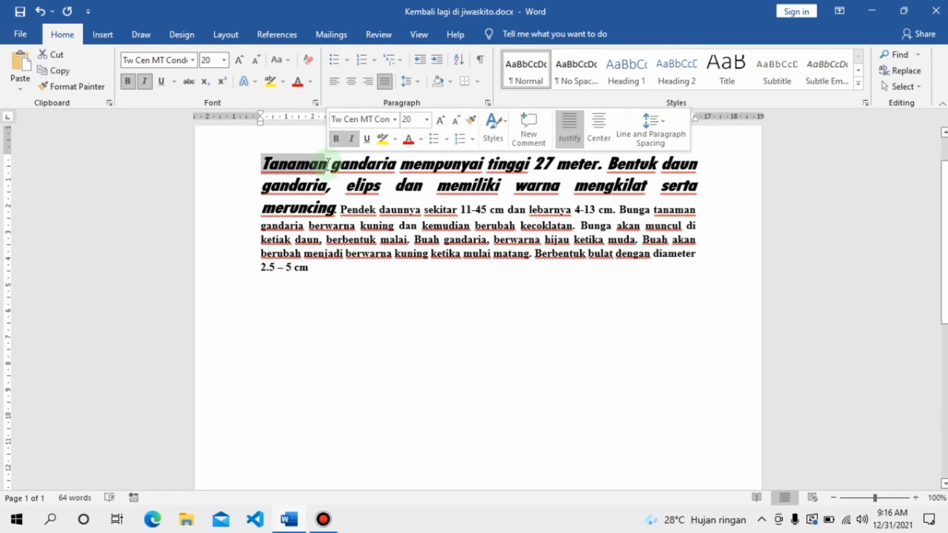
key(ctrl+k)
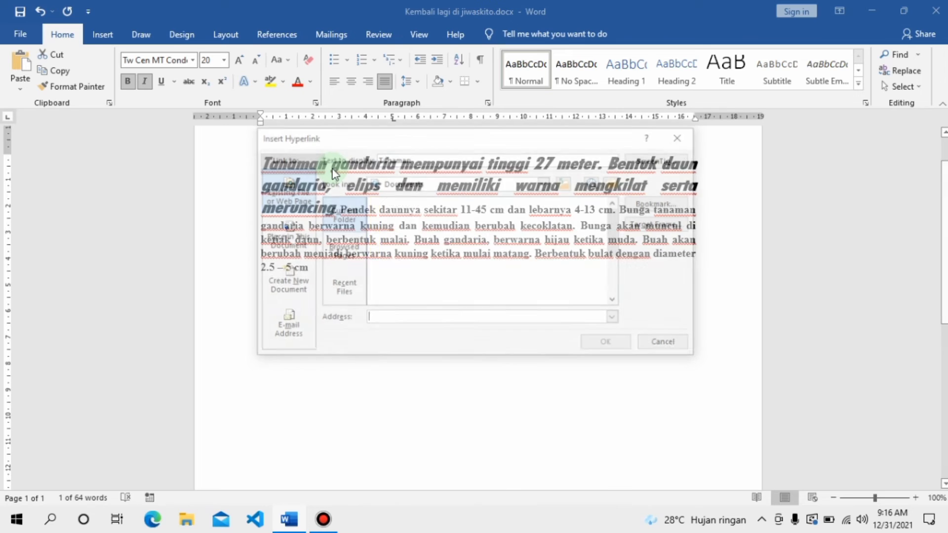
click(400, 317)
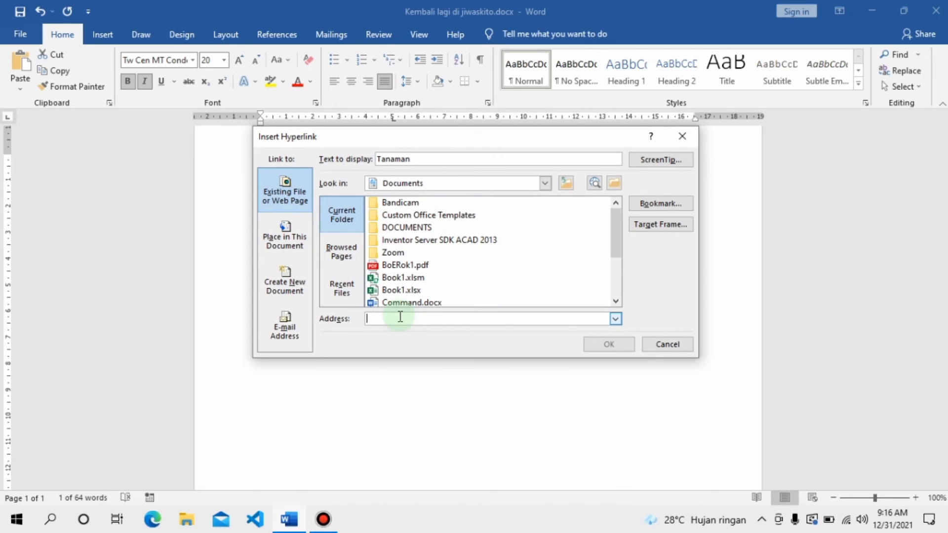
text(http://www.youtube.com)
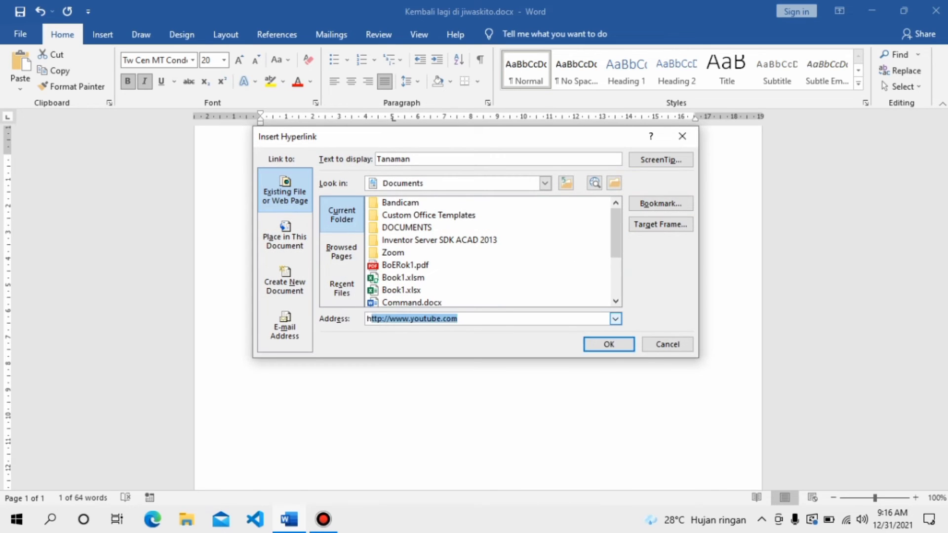
key(Return)
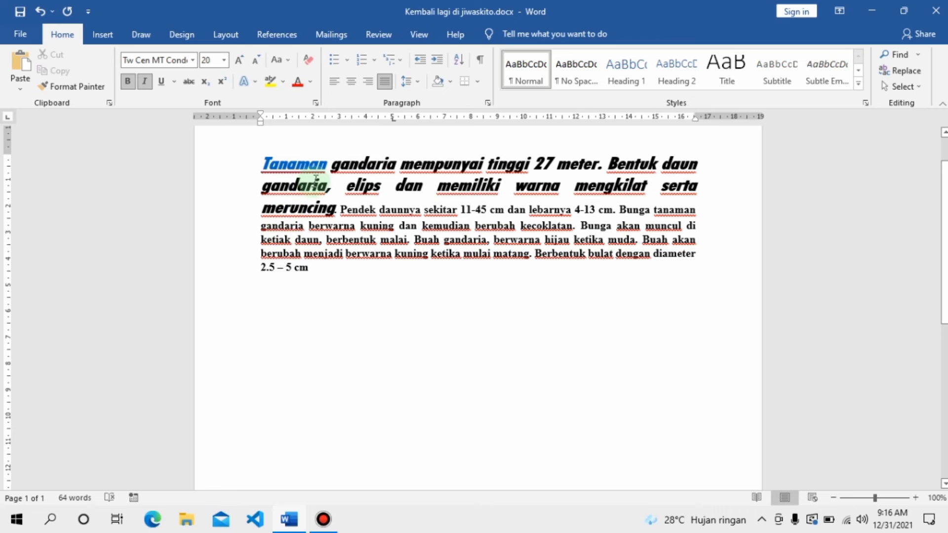
Step: Follow the "Tanaman" hyperlink to check that it opens its web page, and return to the Word document
mouse_move(304, 164)
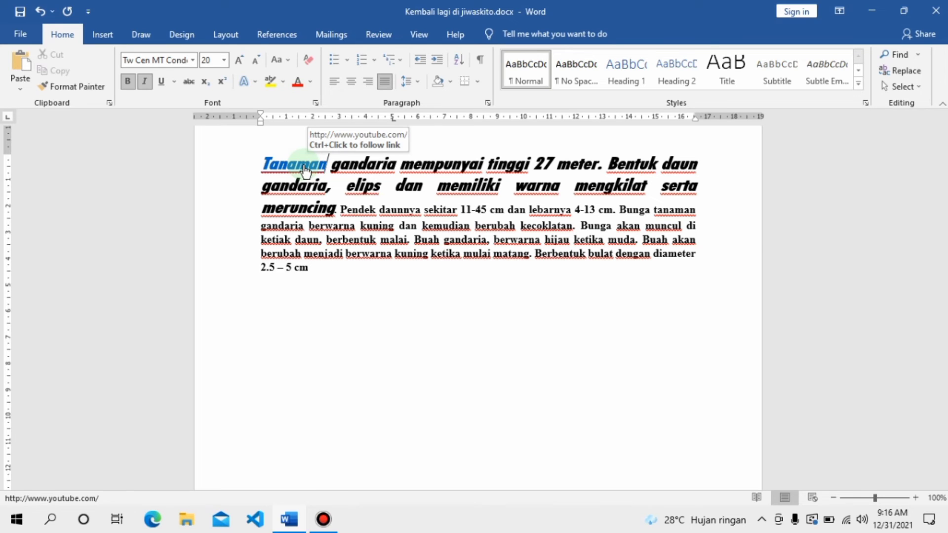
ctrl+click(306, 171)
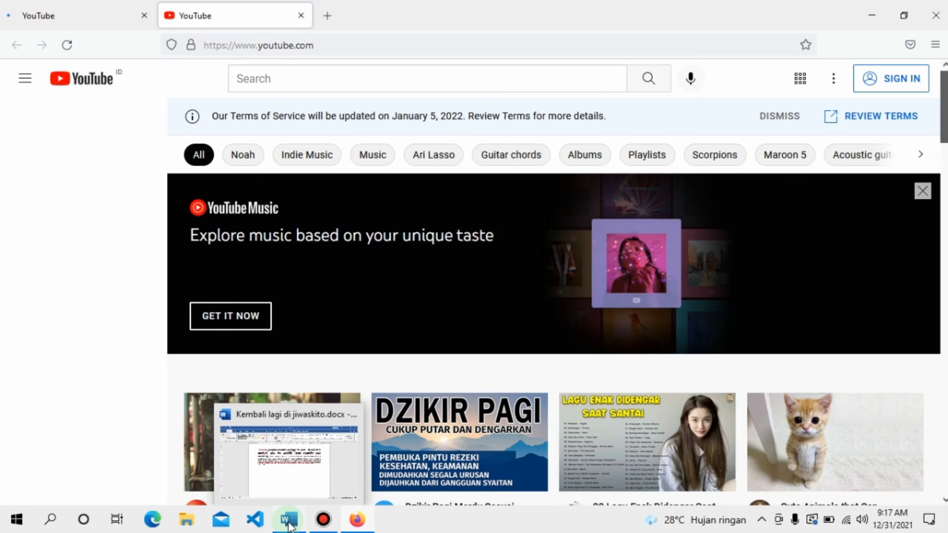
click(291, 528)
click(372, 268)
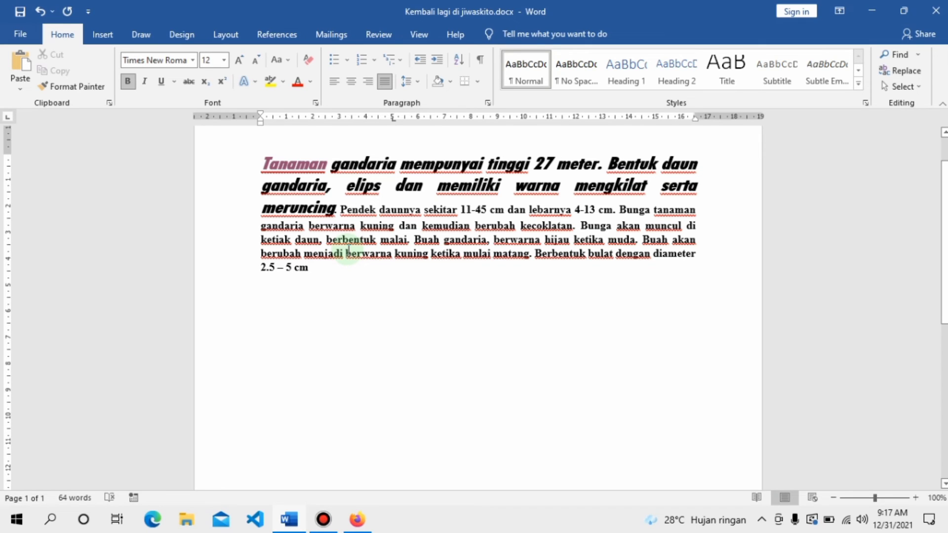
Step: Left-align the entire paragraph, from "Tanaman" to "5 cm"
drag(258, 157, 371, 275)
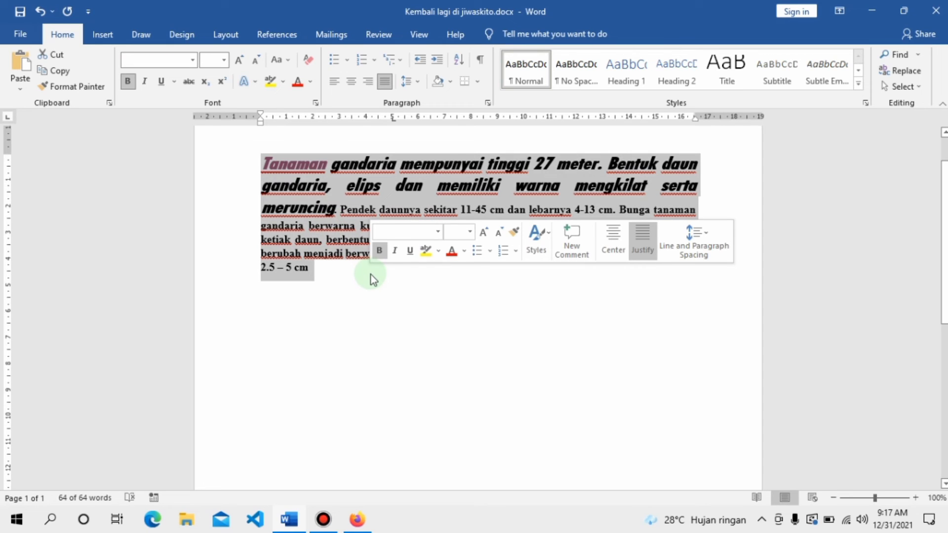
key(ctrl+l)
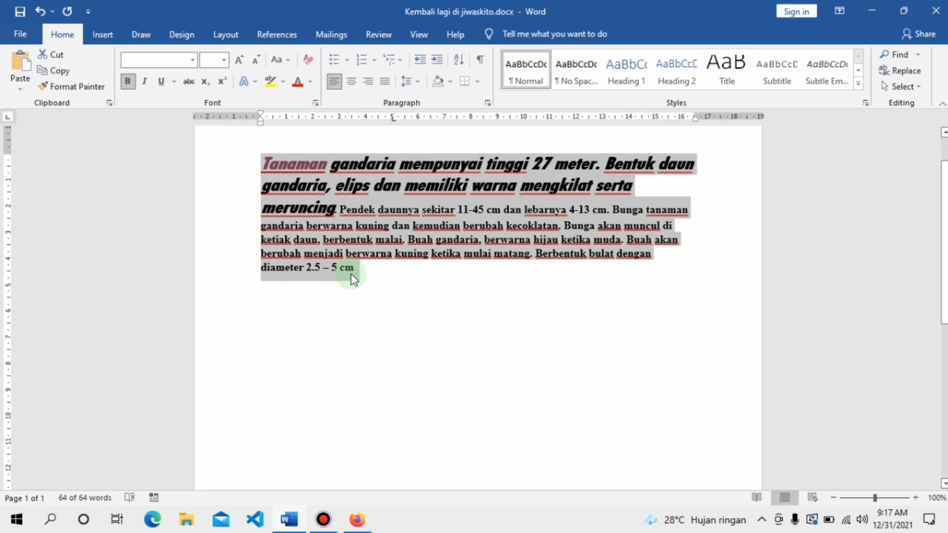
Step: Indent the whole paragraph by two levels and remove both indent levels again
key(ctrl+m)
key(ctrl+m)
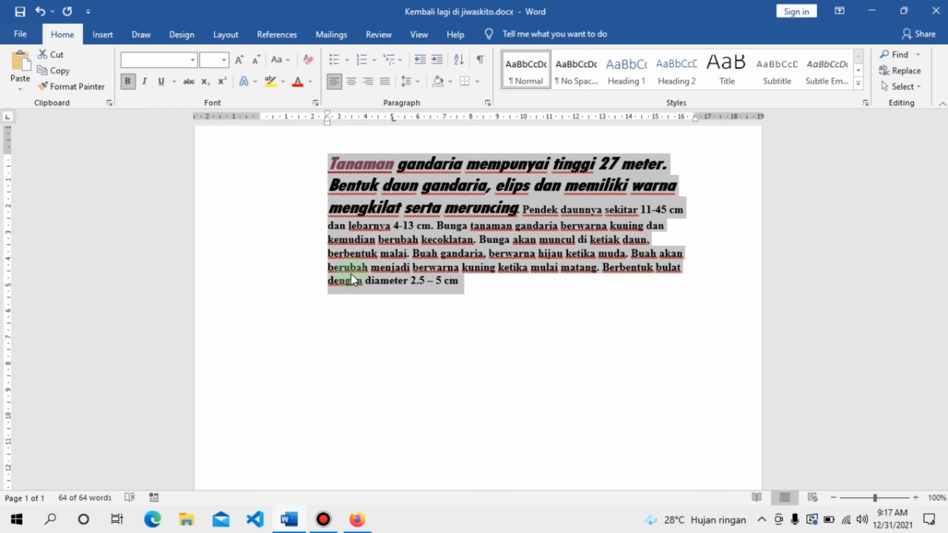
key(ctrl+shift+m)
key(ctrl+shift+m)
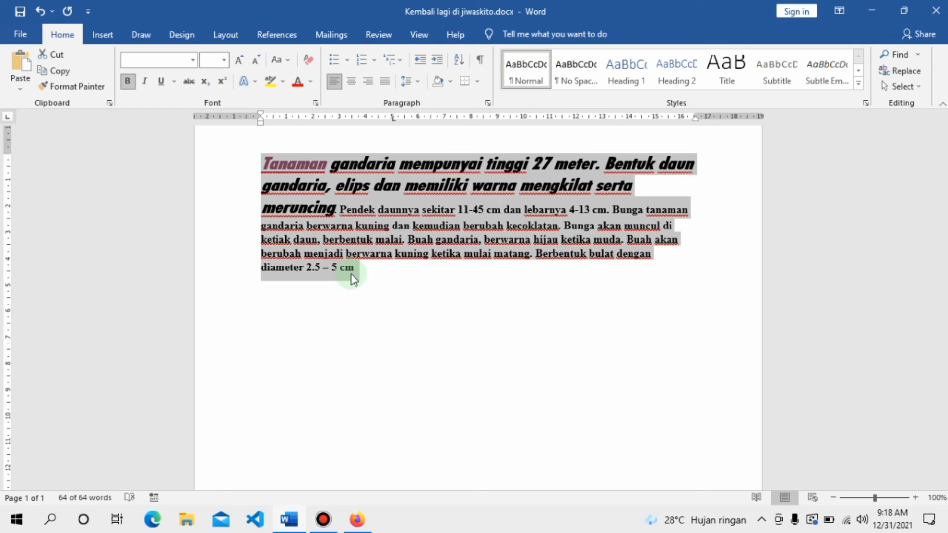
Step: Create a new blank document
key(ctrl+n)
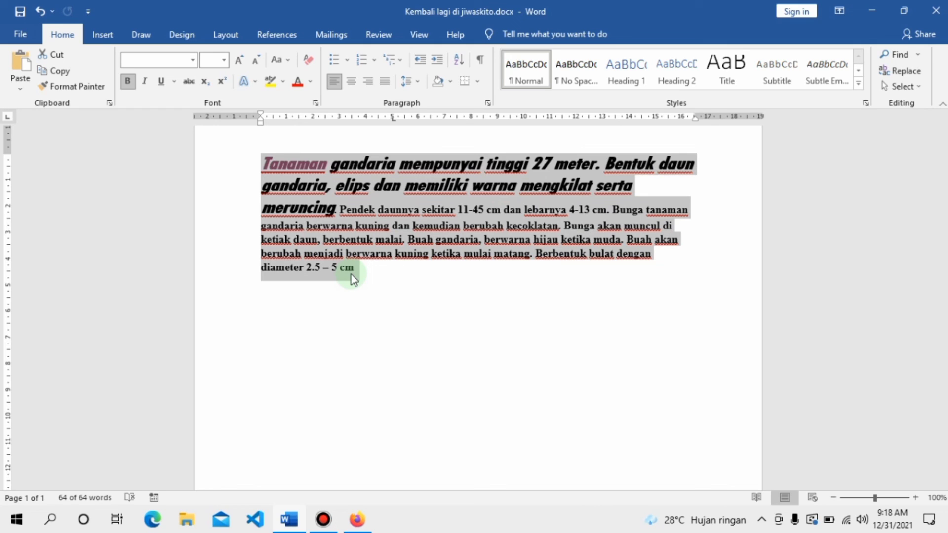